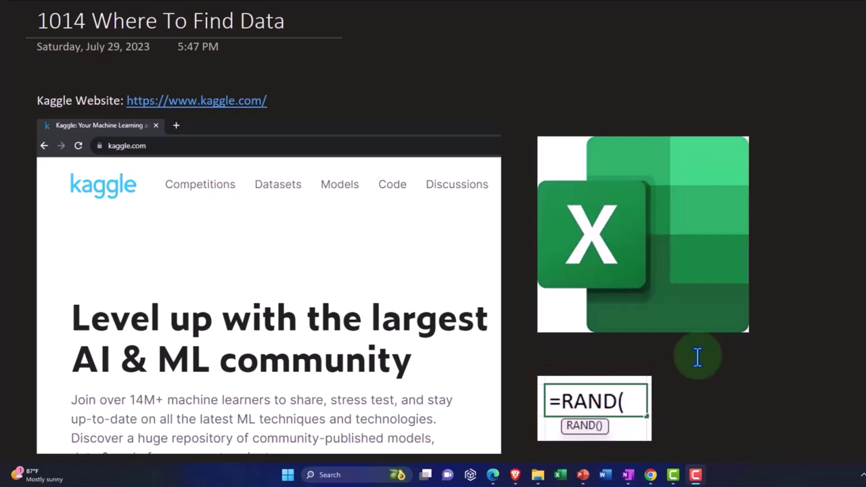
# - Leave the OneNote notes and switch to the browser showing the signed-in Kaggle home page
pyautogui.scroll(-5, 698, 357)
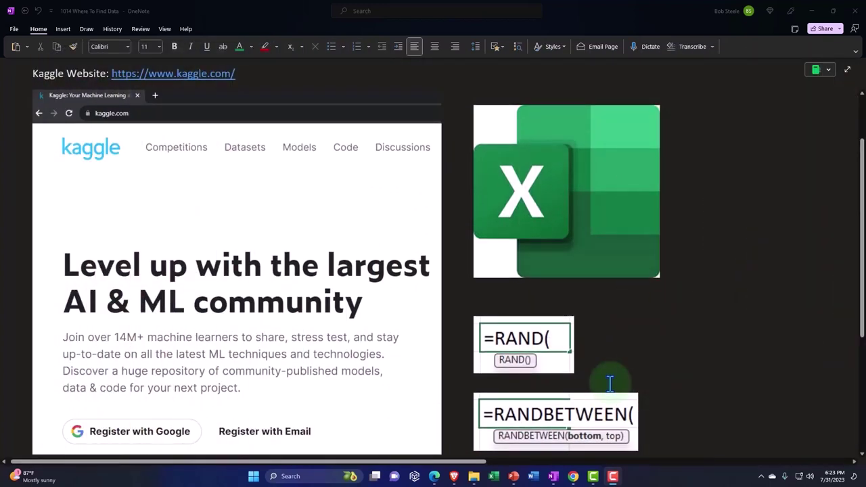
pyautogui.click(240, 228)
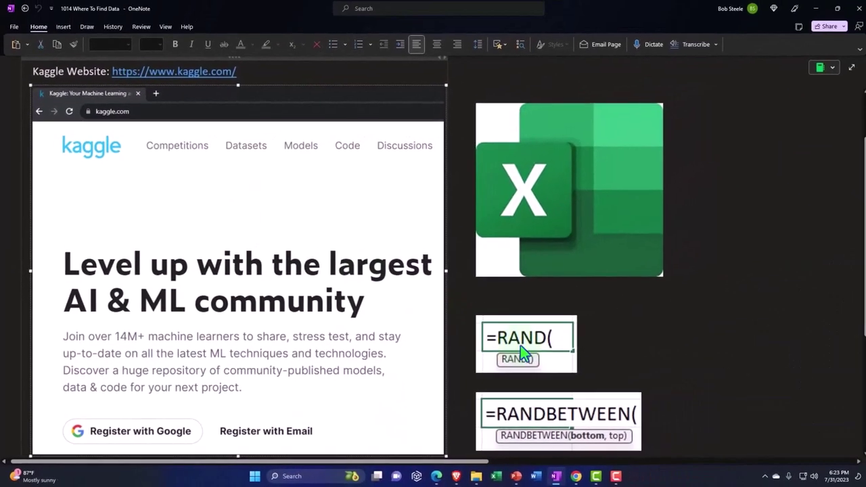
pyautogui.click(573, 476)
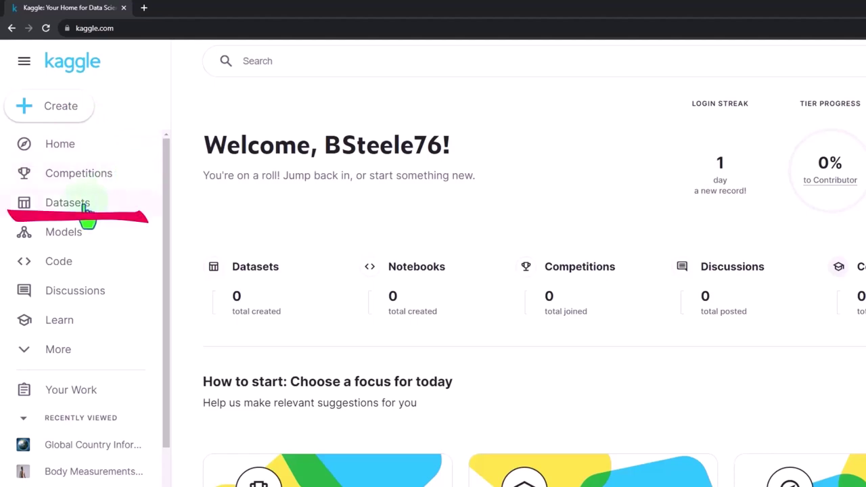
# - Open Kaggle Datasets and browse the categories and Trending Datasets like 'Indian college reviews'
pyautogui.click(68, 204)
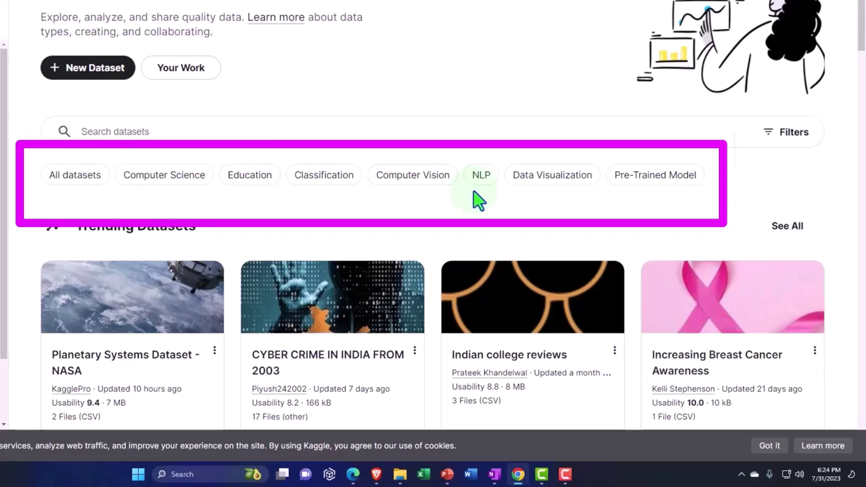
pyautogui.scroll(-1, 477, 198)
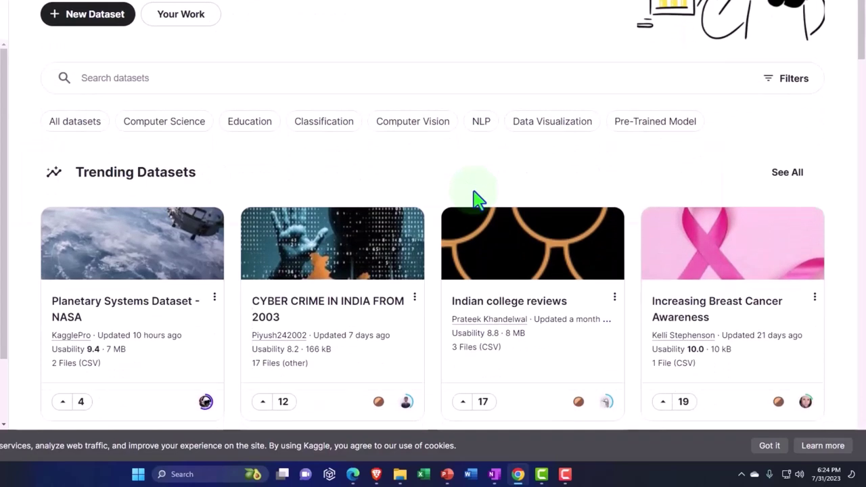
pyautogui.scroll(-1, 477, 198)
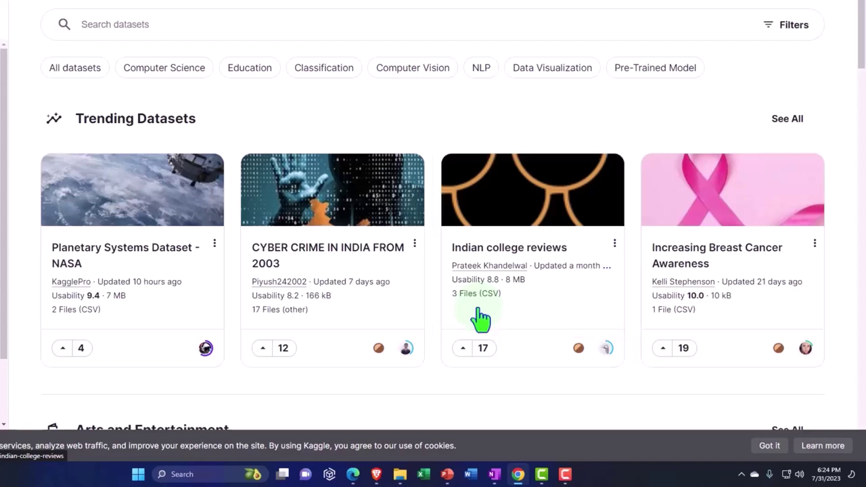
pyautogui.scroll(2, 480, 318)
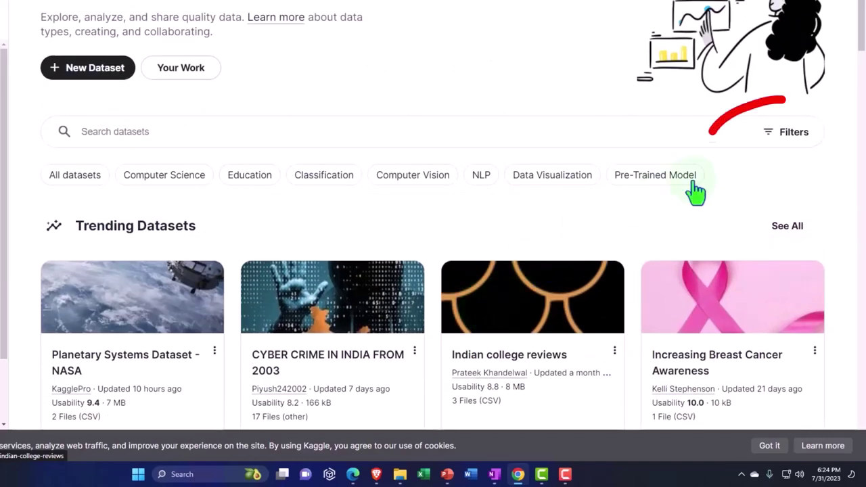
# - Filter the Kaggle dataset list to CSV files only
pyautogui.click(777, 140)
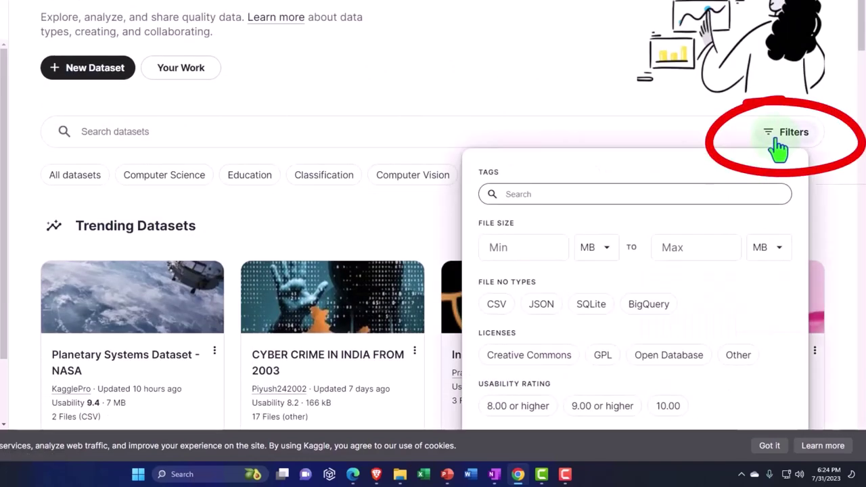
pyautogui.scroll(-1, 741, 191)
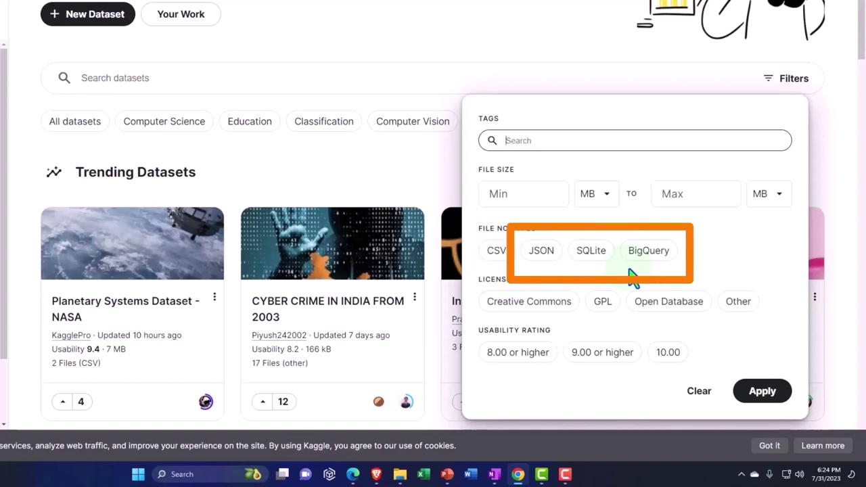
pyautogui.click(496, 256)
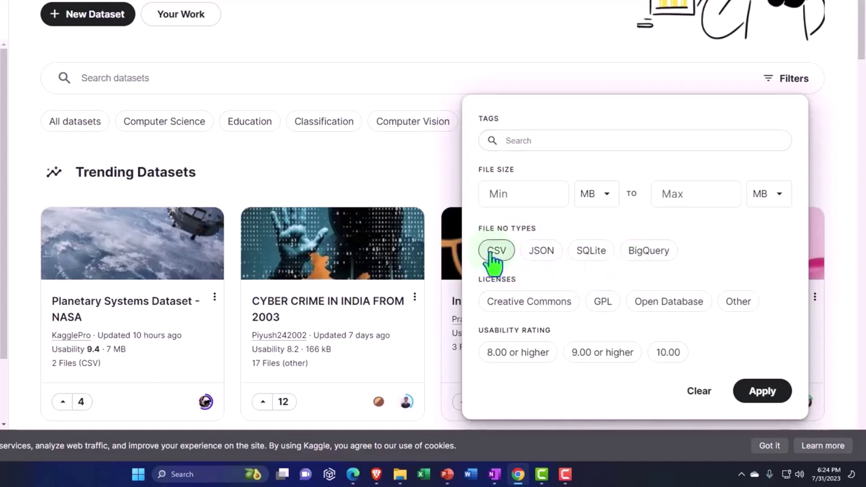
pyautogui.click(761, 392)
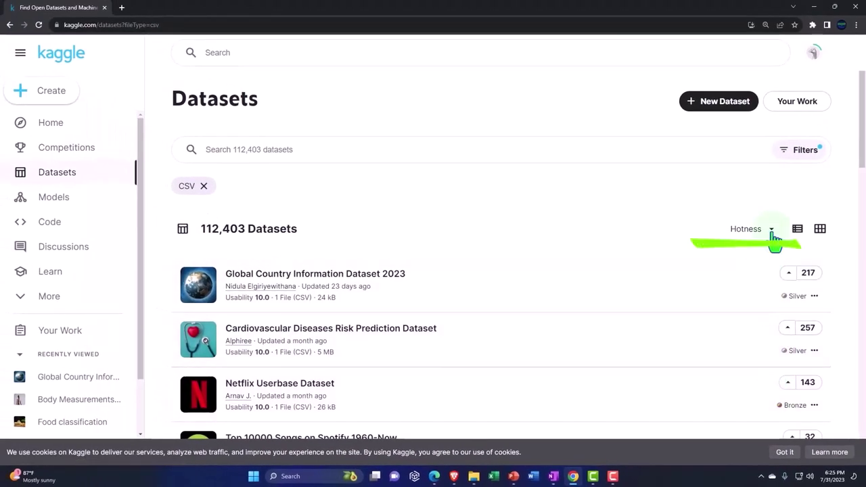
# - Sort the 112,403 CSV datasets by Usability instead of Hotness
pyautogui.click(772, 232)
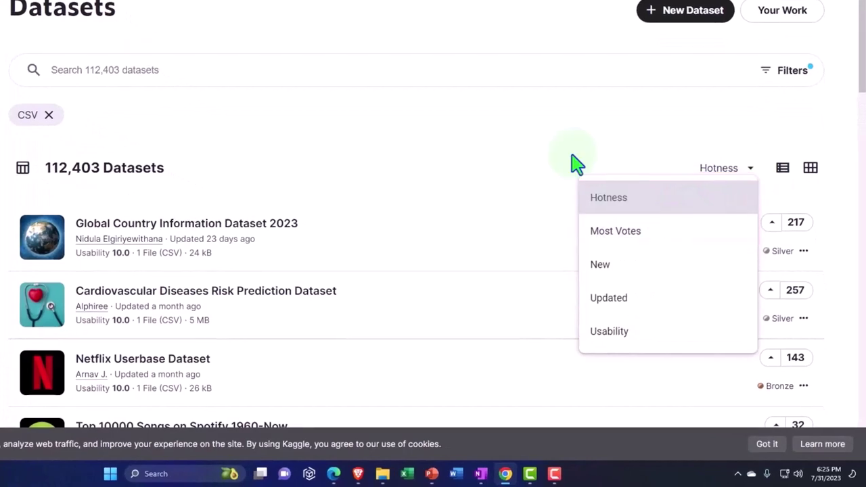
pyautogui.click(715, 203)
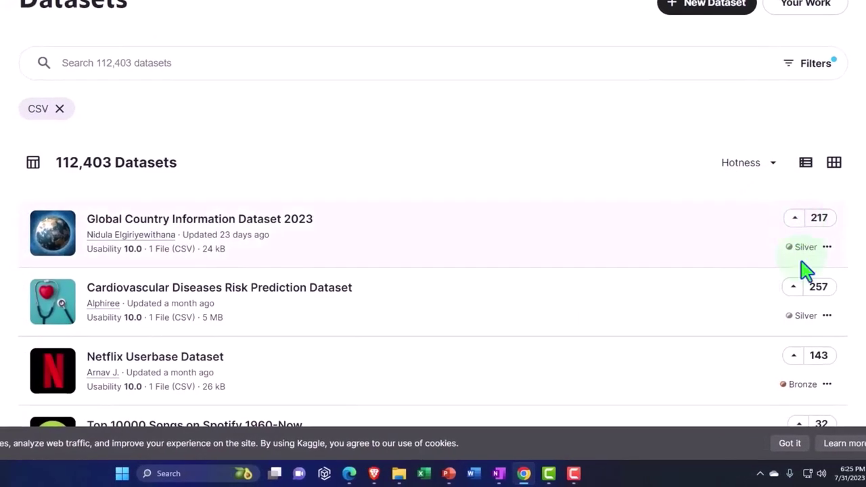
pyautogui.scroll(-1, 807, 270)
pyautogui.scroll(-2, 806, 267)
pyautogui.scroll(3, 804, 275)
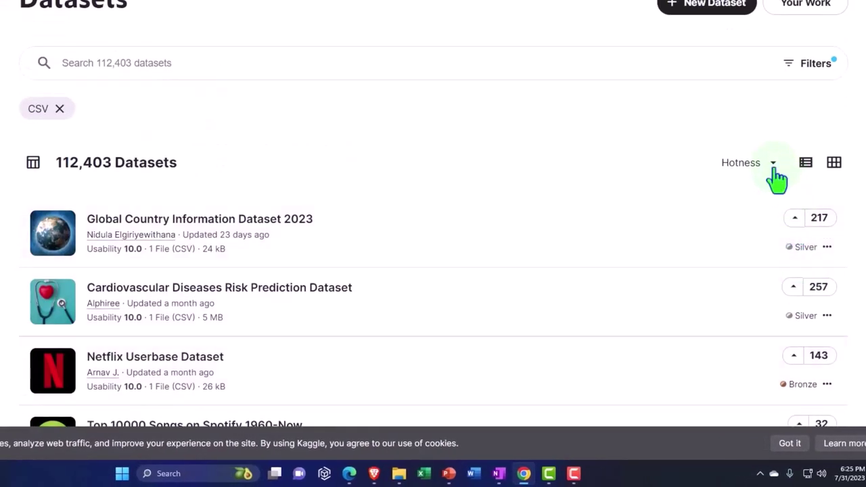
pyautogui.click(772, 164)
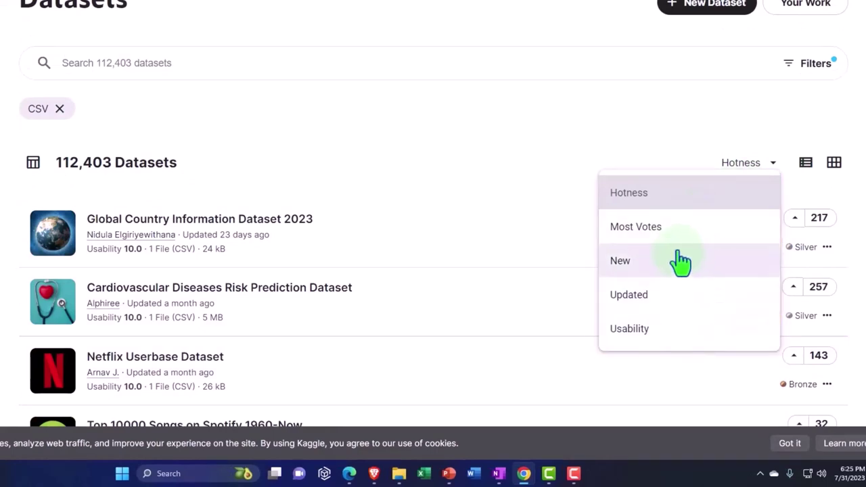
pyautogui.click(657, 332)
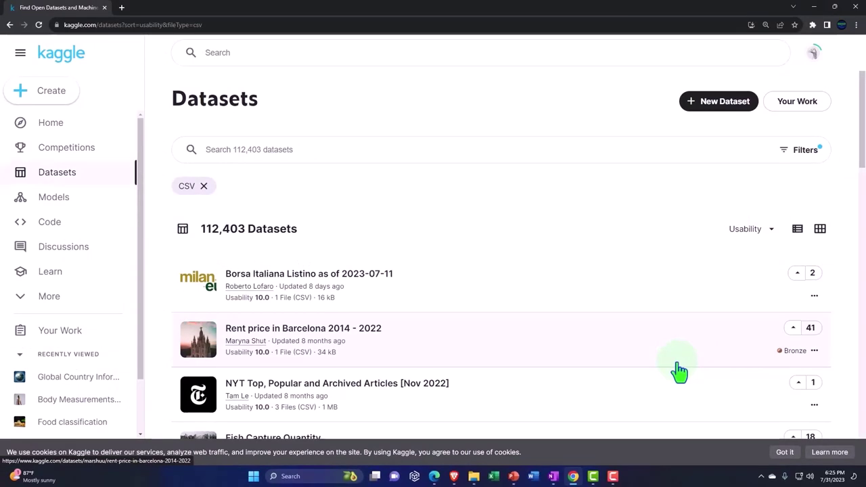
pyautogui.scroll(-3, 678, 371)
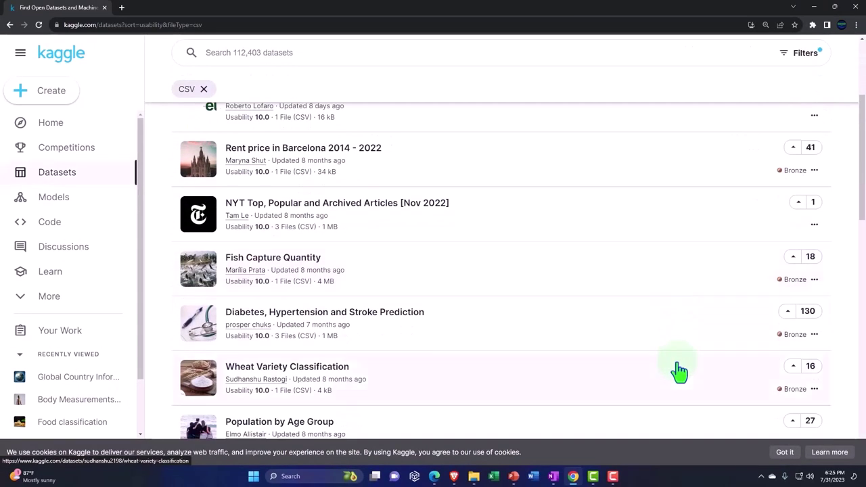
pyautogui.scroll(3, 679, 370)
pyautogui.scroll(-1, 678, 370)
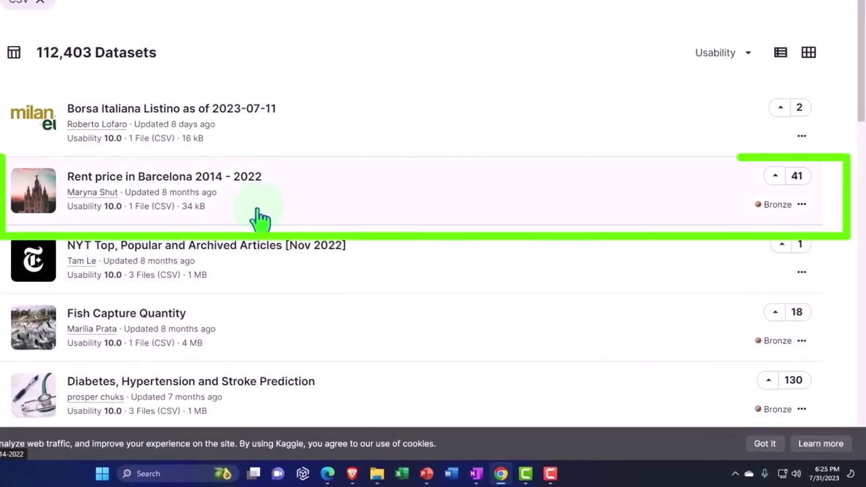
# - Open the 'Rent price in Barcelona 2014 - 2022' dataset page and review its details
pyautogui.click(252, 177)
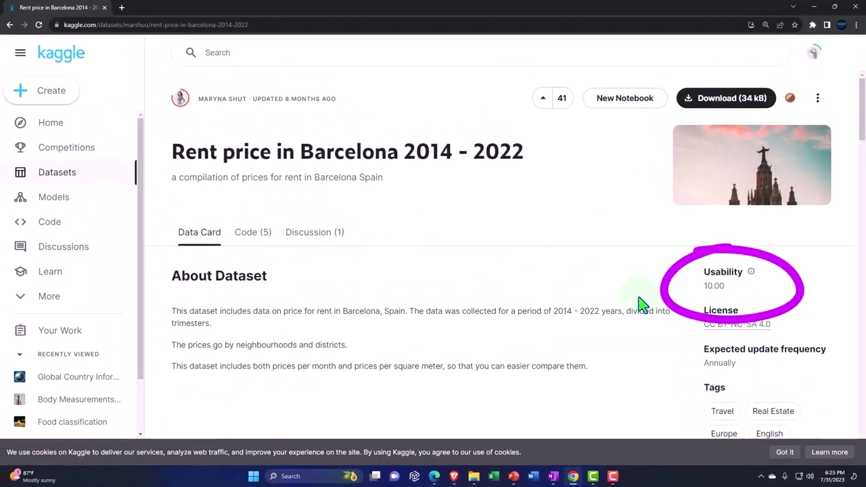
pyautogui.scroll(-2, 609, 304)
pyautogui.scroll(-3, 579, 304)
pyautogui.scroll(-1, 580, 303)
pyautogui.scroll(-2, 579, 304)
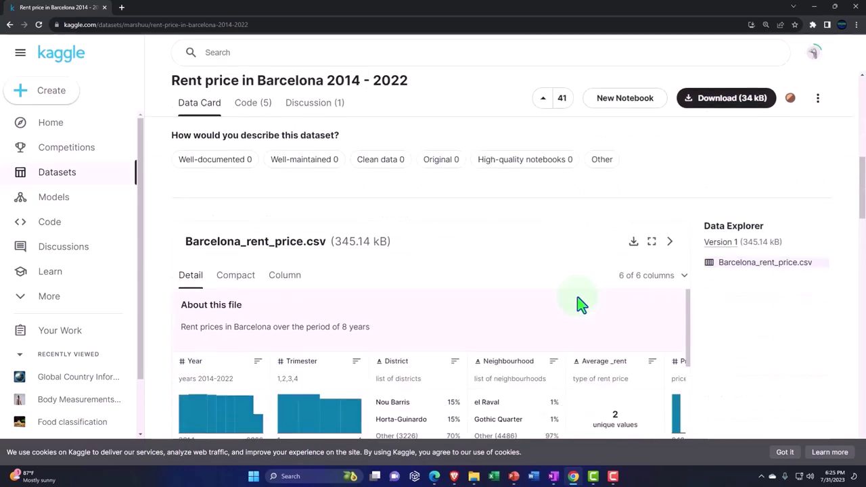
pyautogui.scroll(-2, 580, 304)
pyautogui.scroll(-1, 589, 299)
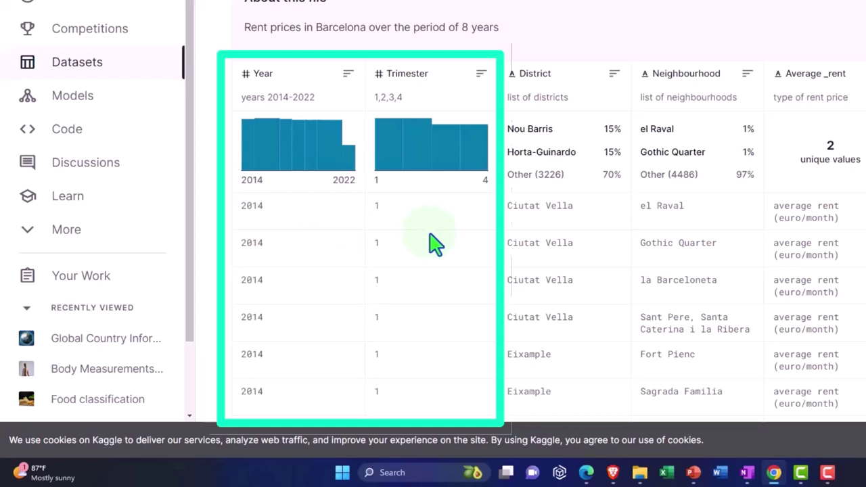
pyautogui.scroll(-3, 336, 238)
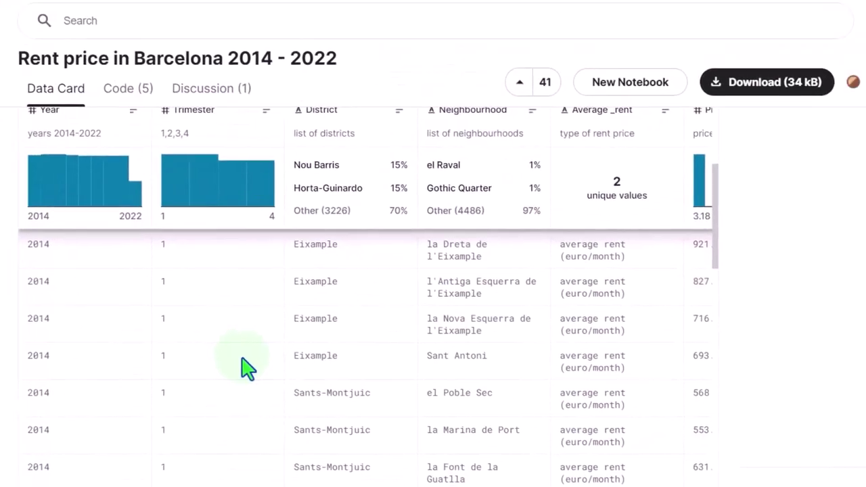
# - Download the 34 kB dataset and open the resulting archive (30).zip
pyautogui.scroll(5, 370, 279)
pyautogui.scroll(4, 203, 405)
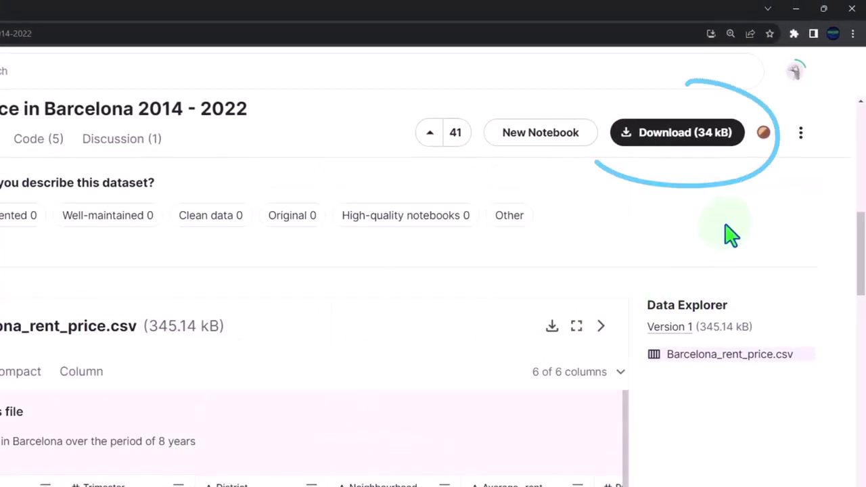
pyautogui.click(690, 142)
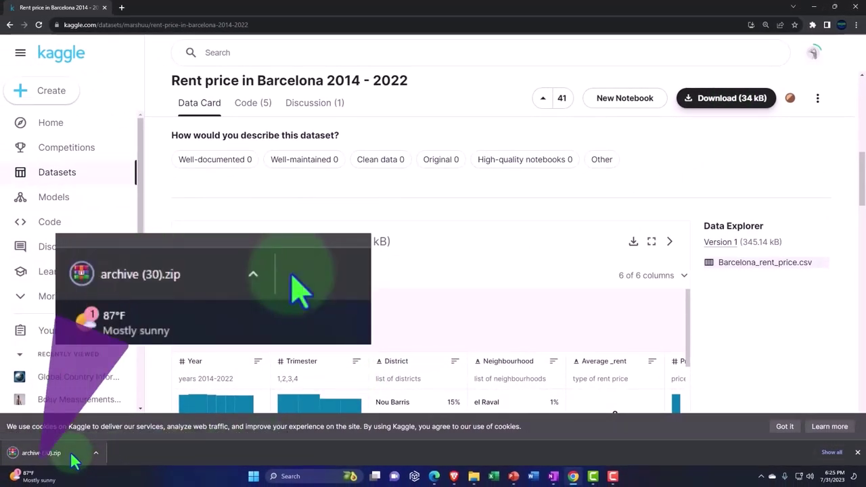
pyautogui.click(71, 459)
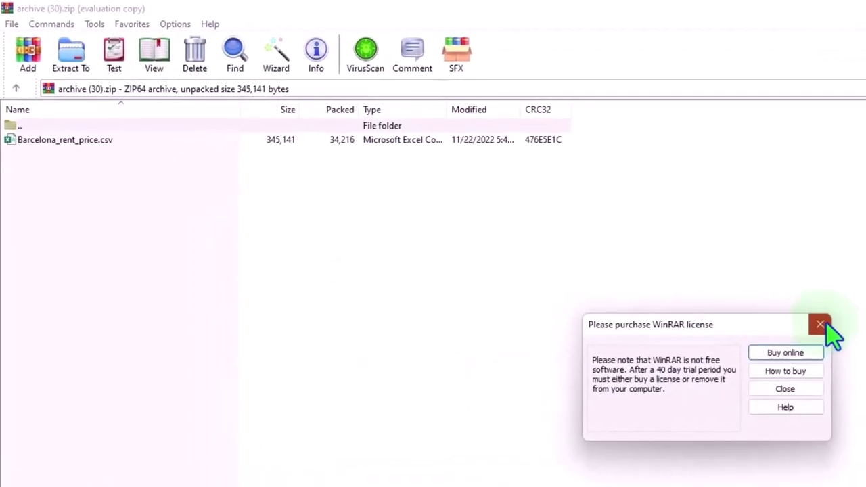
# - Dismiss WinRAR's licence reminder and open Barcelona_rent_price.csv in Excel
pyautogui.click(818, 325)
pyautogui.click(25, 140)
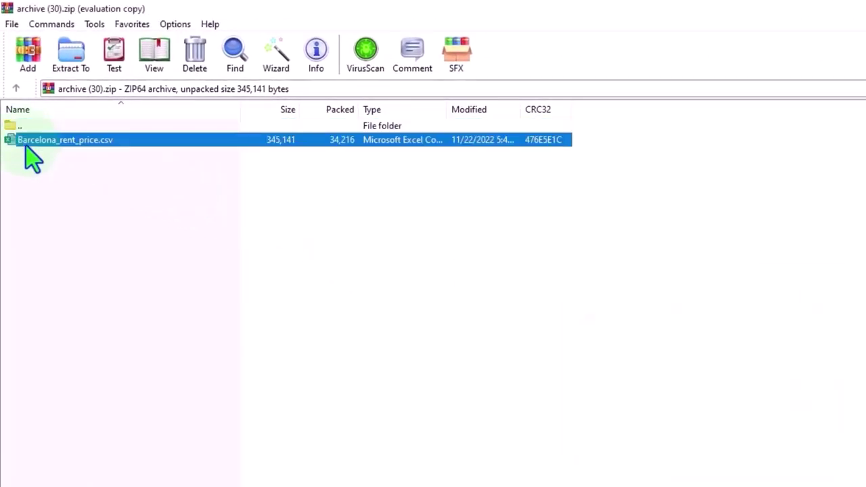
pyautogui.doubleClick(26, 141)
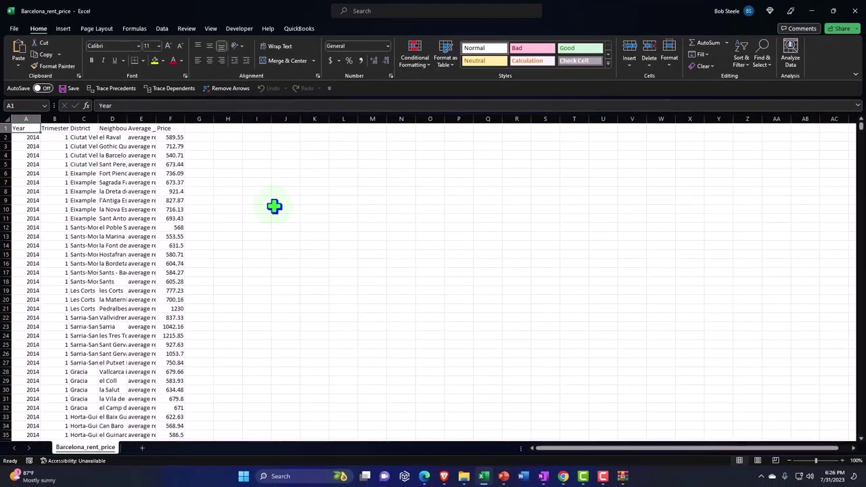
# - Deselect to an empty cell and go to Excel's File backstage Home page
pyautogui.click(276, 224)
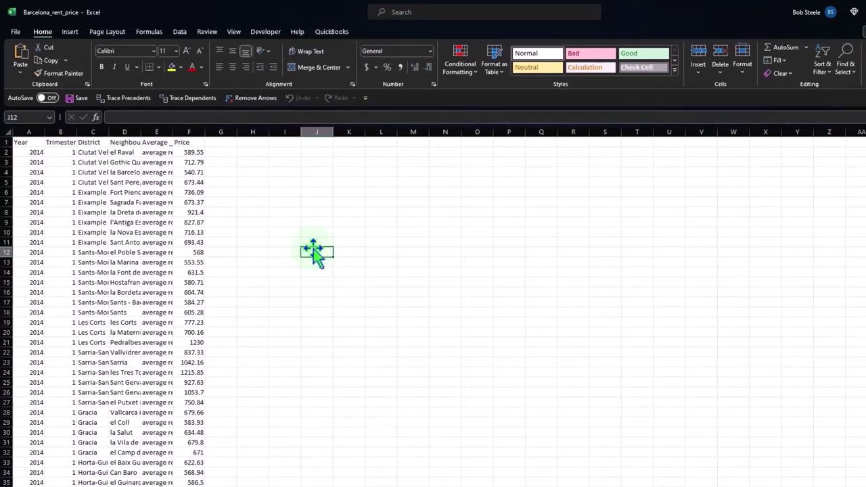
pyautogui.click(15, 31)
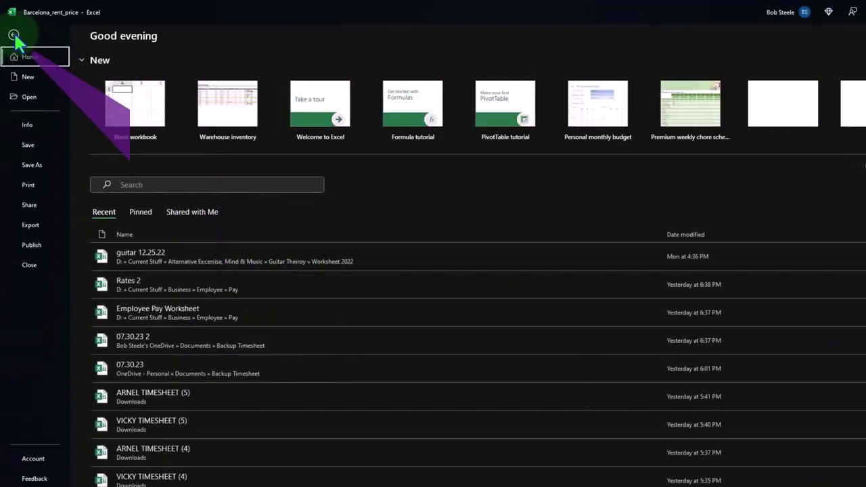
# - Check the Save As file formats, keep CSV, then cancel saving and leave the File pages
pyautogui.click(30, 149)
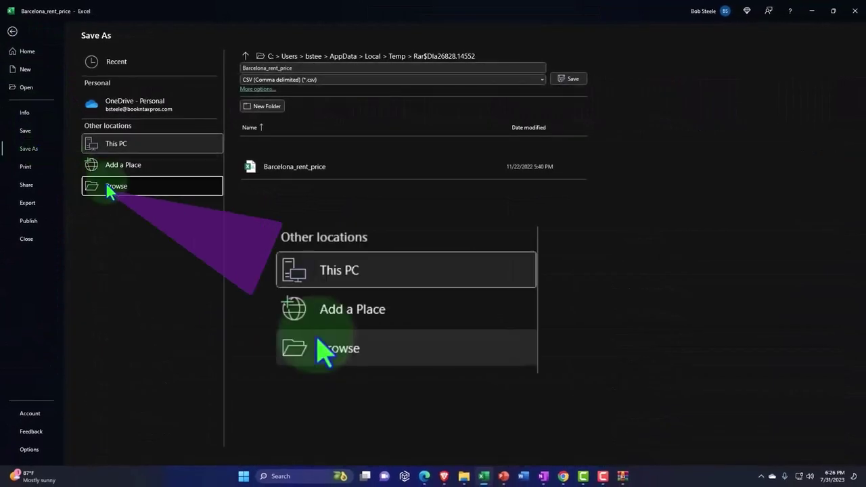
pyautogui.click(108, 186)
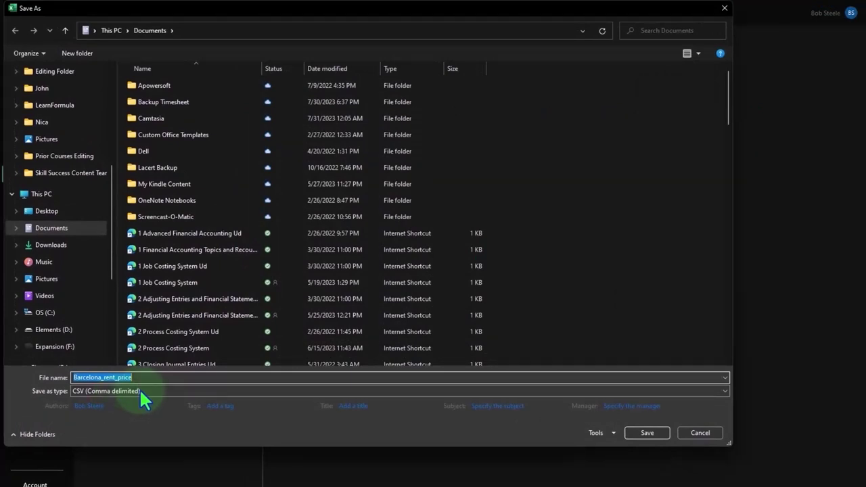
pyautogui.click(142, 387)
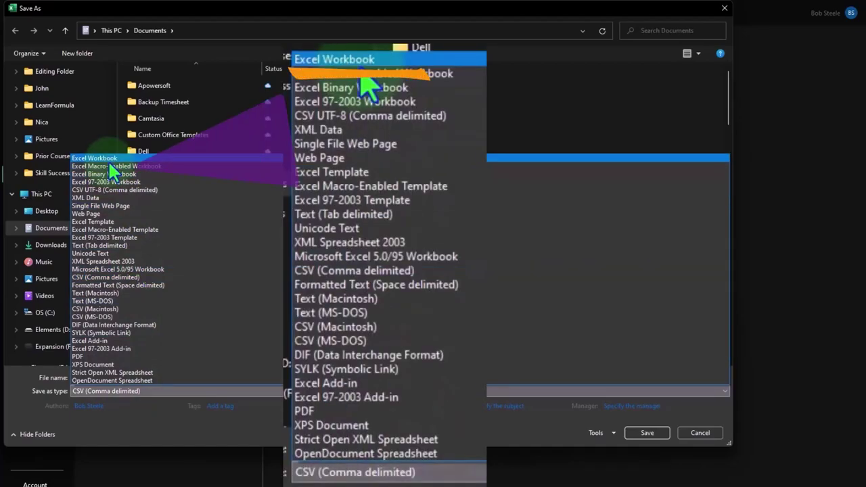
pyautogui.click(158, 429)
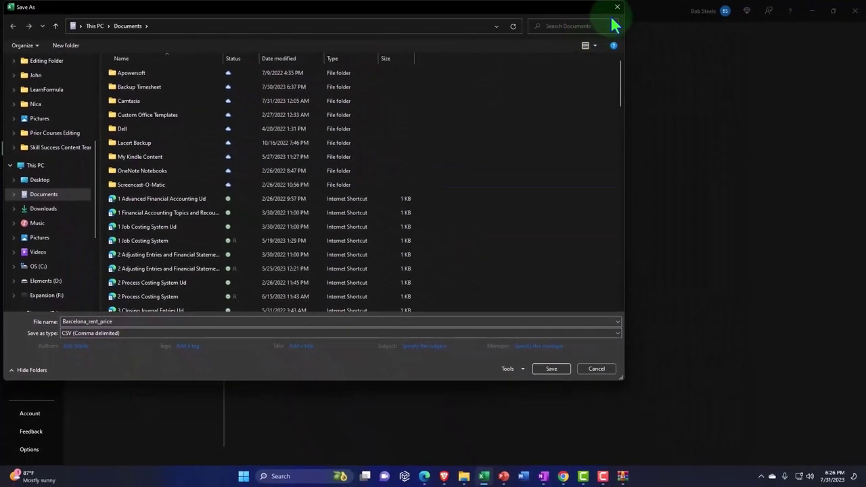
pyautogui.click(647, 6)
pyautogui.click(12, 32)
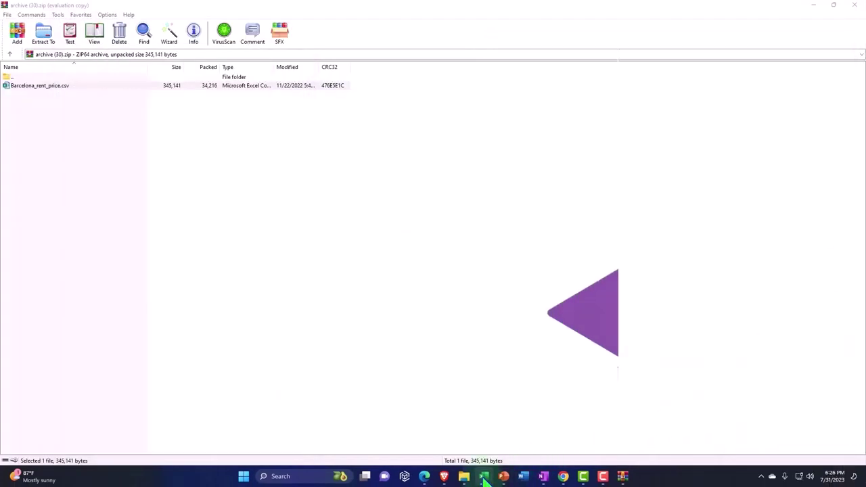
# - Copy every cell of Barcelona_rent_price and paste it into a new blank Book1 at A1
pyautogui.rightClick(484, 479)
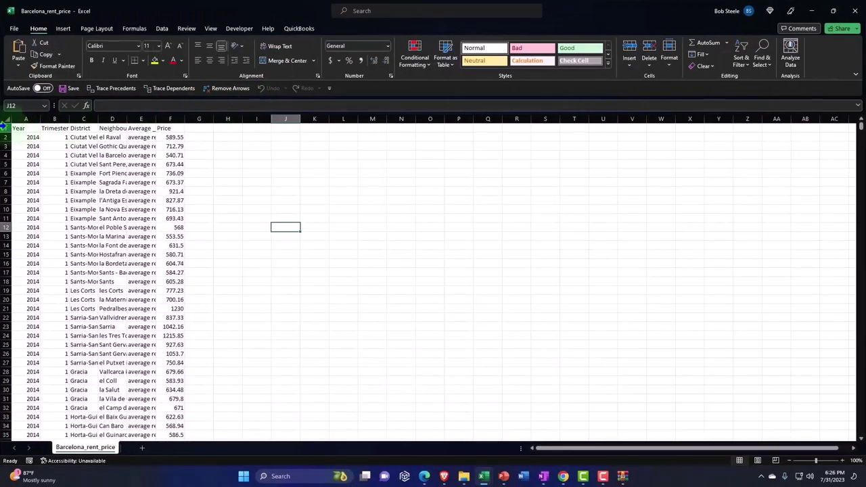
pyautogui.click(6, 119)
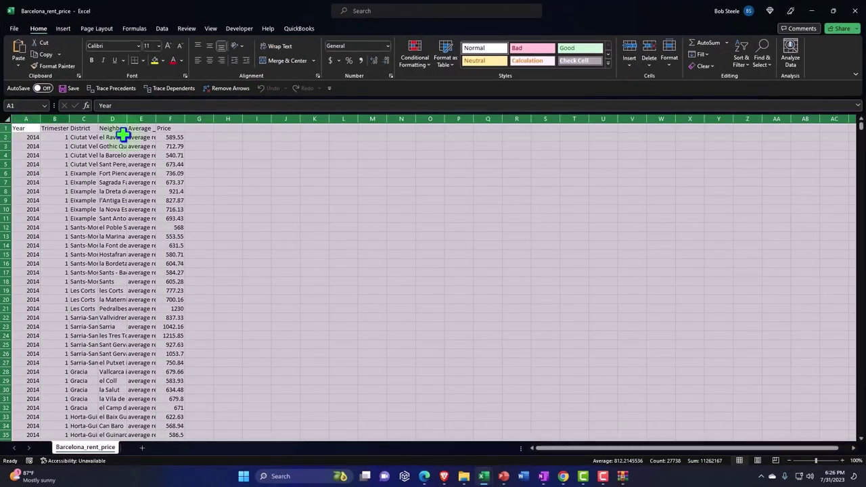
pyautogui.rightClick(228, 151)
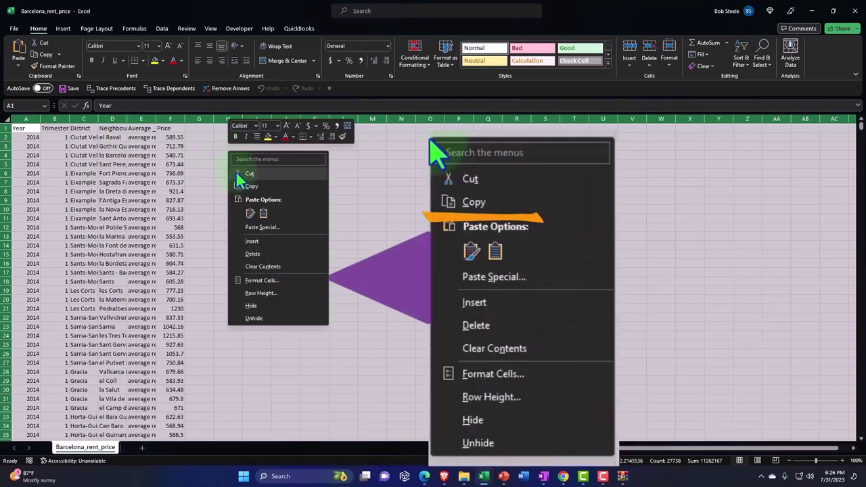
pyautogui.click(247, 188)
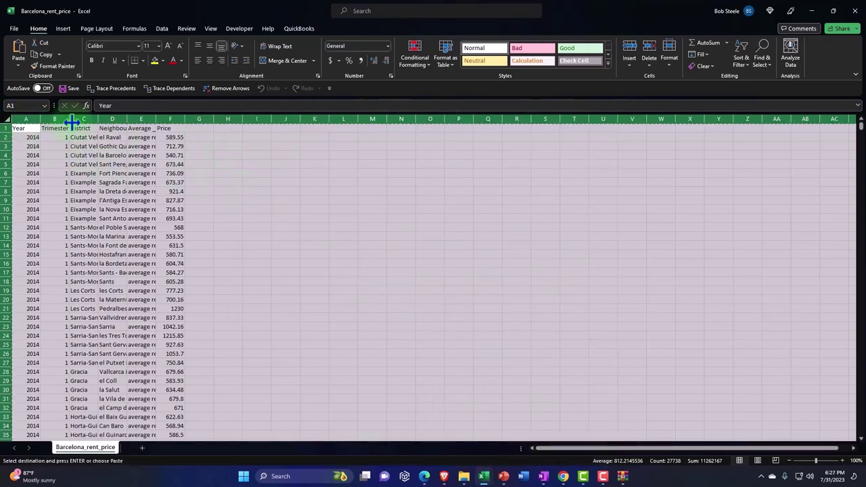
pyautogui.click(814, 9)
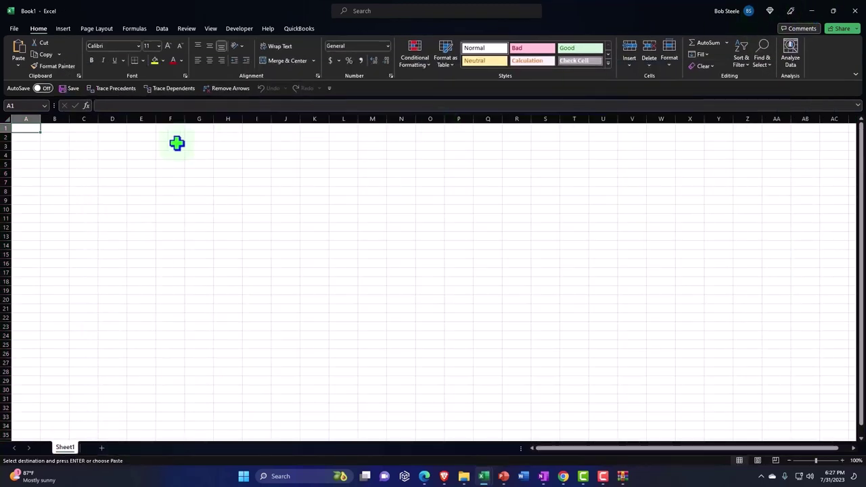
pyautogui.hotkey('ctrl', 'v')
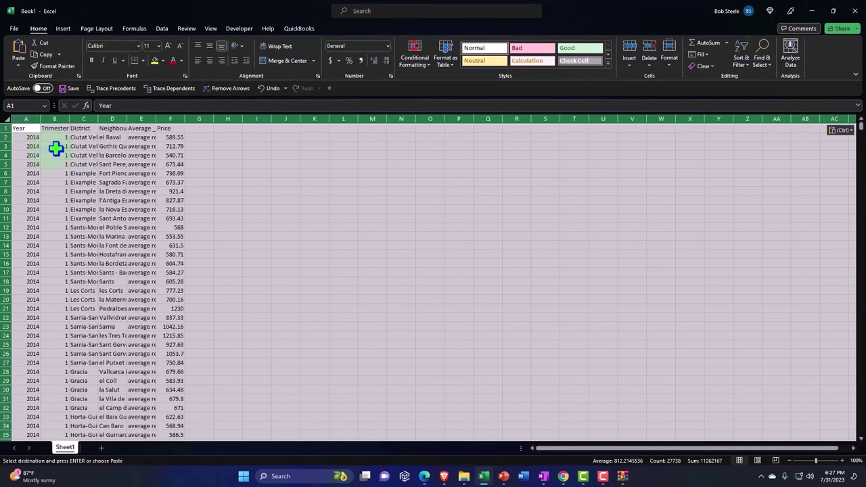
pyautogui.click(59, 155)
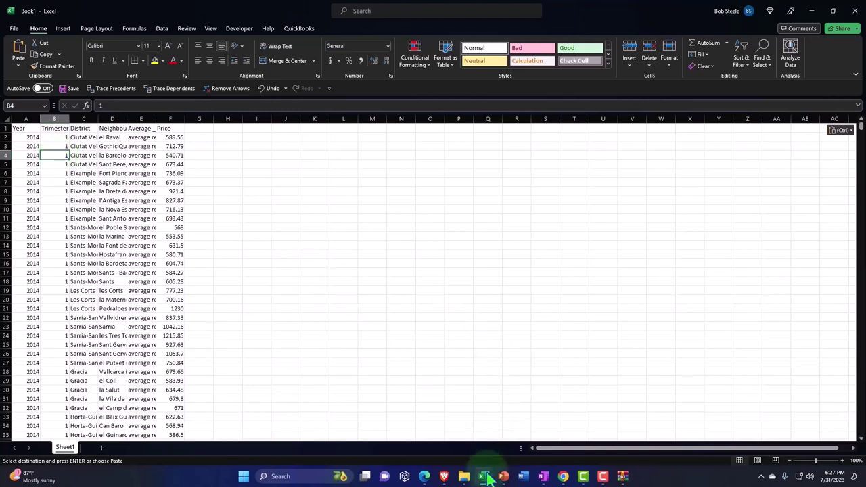
pyautogui.moveTo(483, 476)
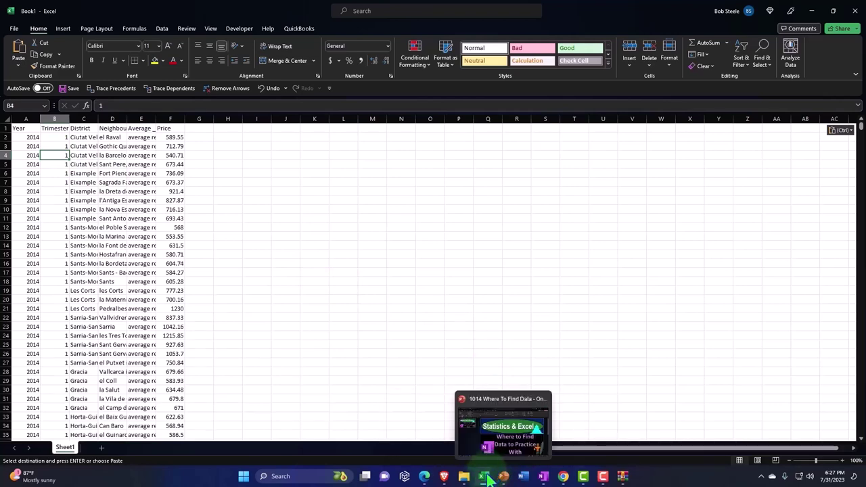
# - Close Barcelona_rent_price (No to clipboard prompt) and Book1 unsaved, then close WinRAR
pyautogui.click(462, 430)
pyautogui.click(325, 282)
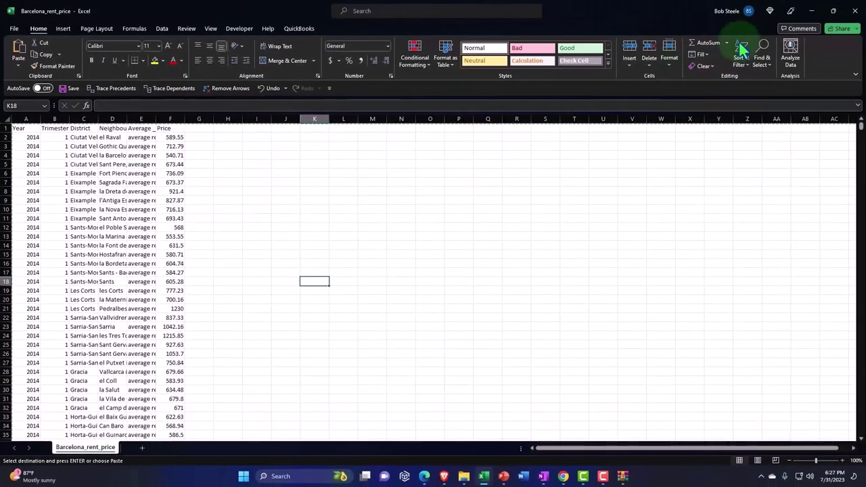
pyautogui.click(855, 8)
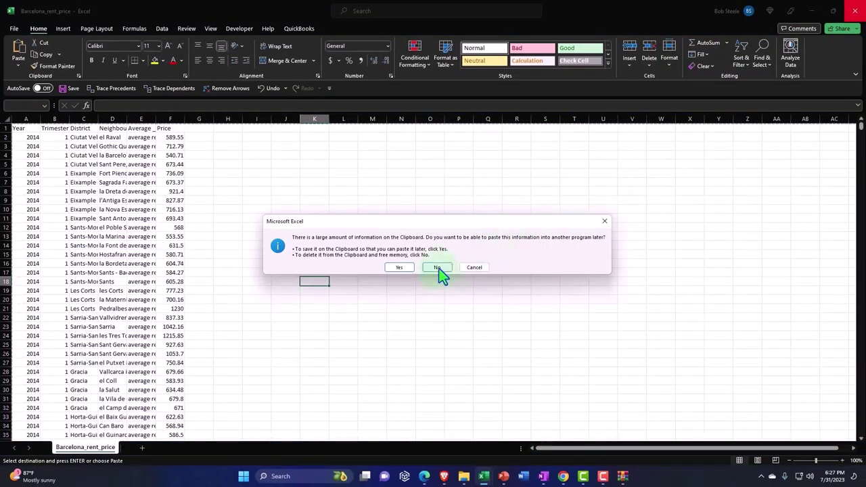
pyautogui.click(438, 269)
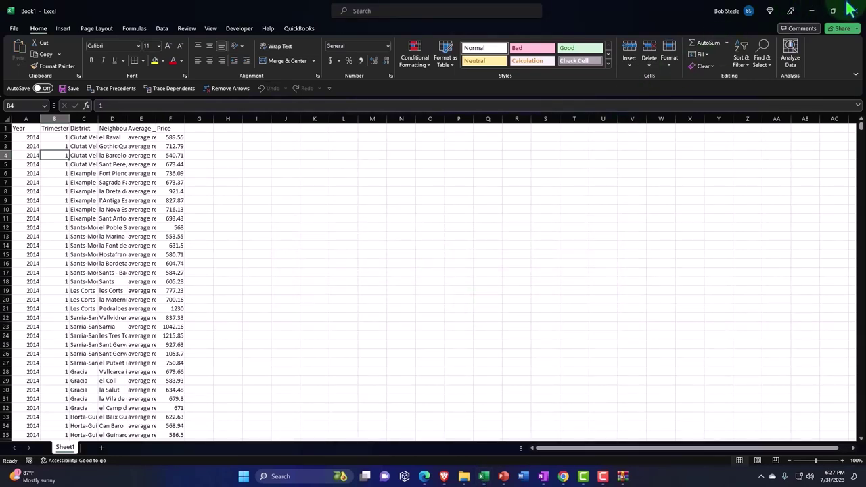
pyautogui.click(856, 9)
pyautogui.click(467, 287)
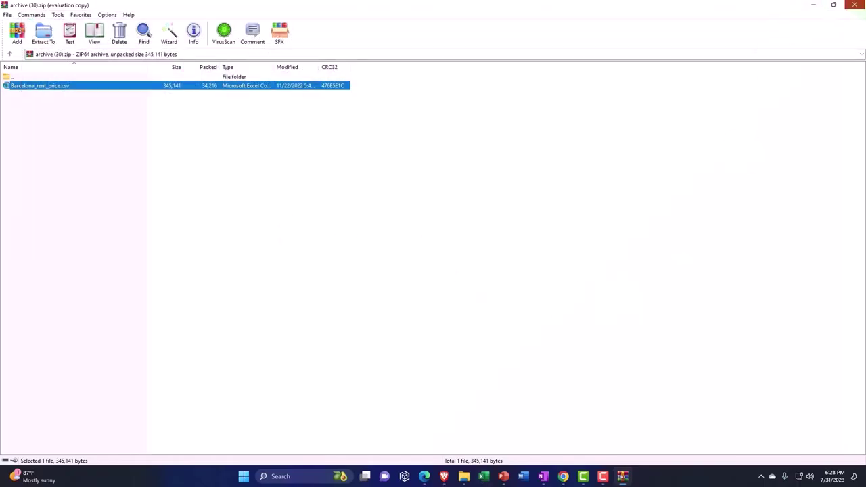
pyautogui.click(854, 5)
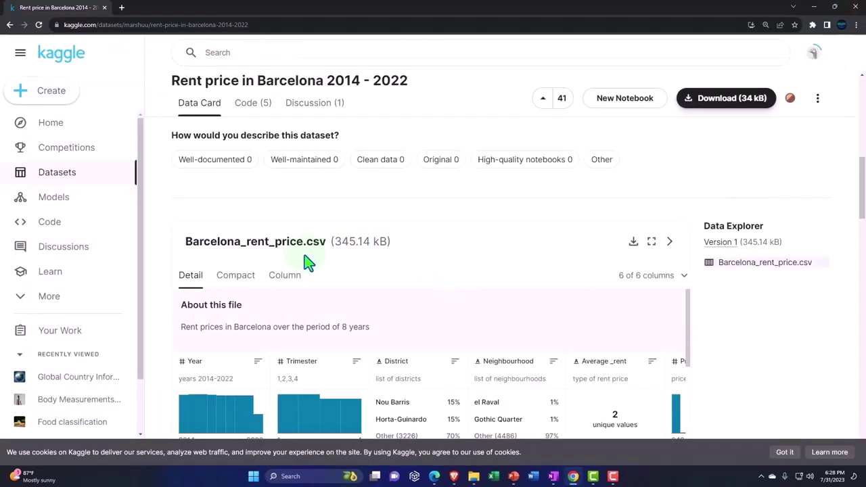